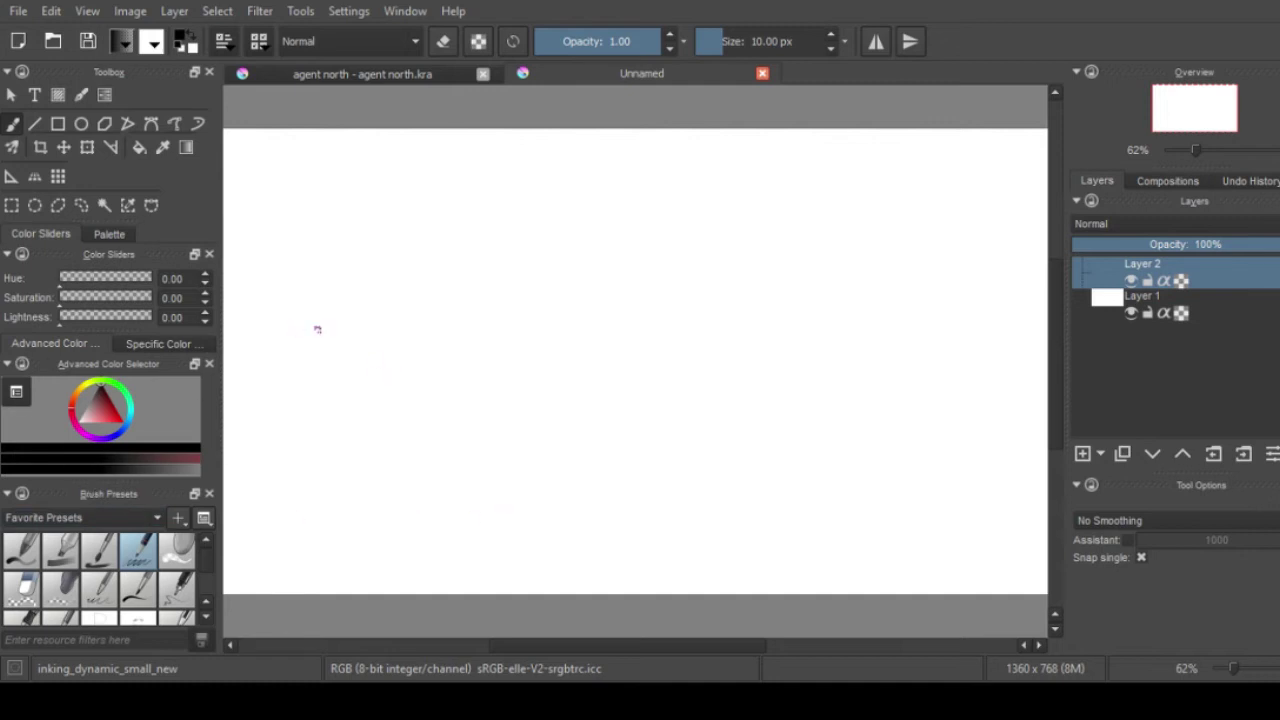
With the deevad A4 pencil 2b preset, sketch the face sides, jaw and spiky hairline on Layer 2
key("e")
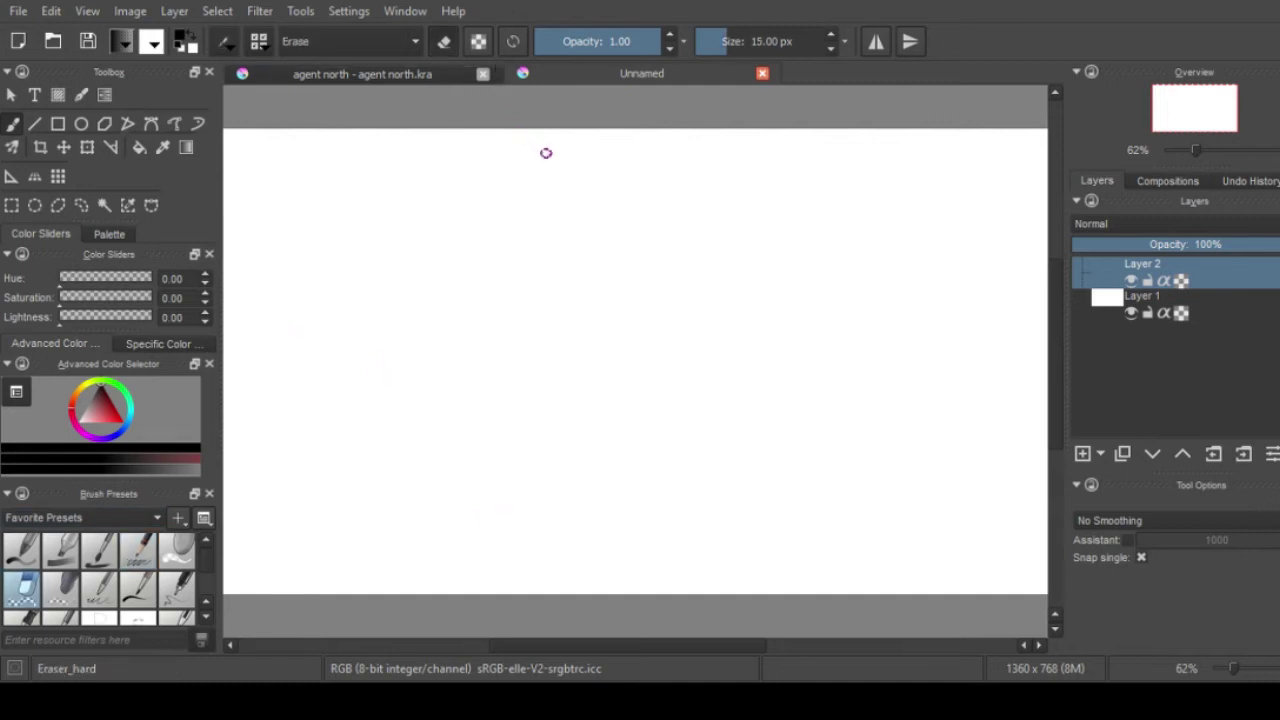
left_click(140, 548)
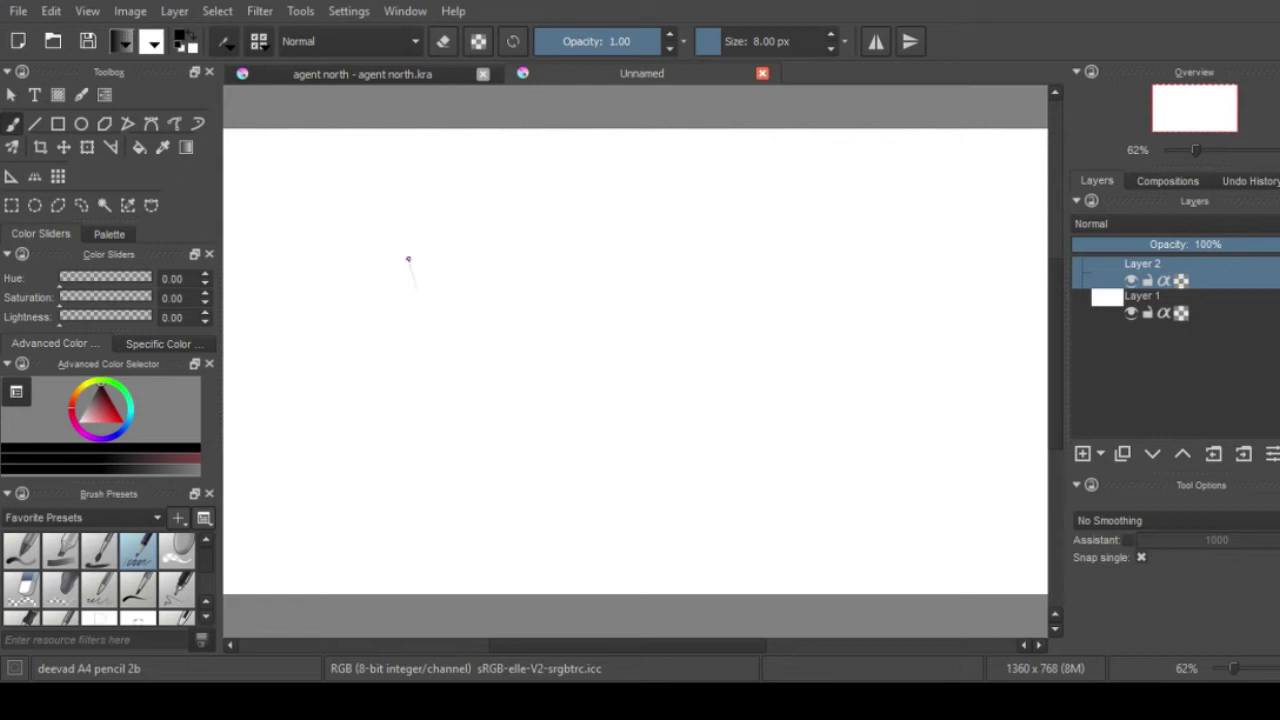
left_click_drag(408, 259, 422, 286)
mouse_move(427, 212)
left_mouse_down()
mouse_move(430, 269)
mouse_move(480, 337)
left_mouse_up()
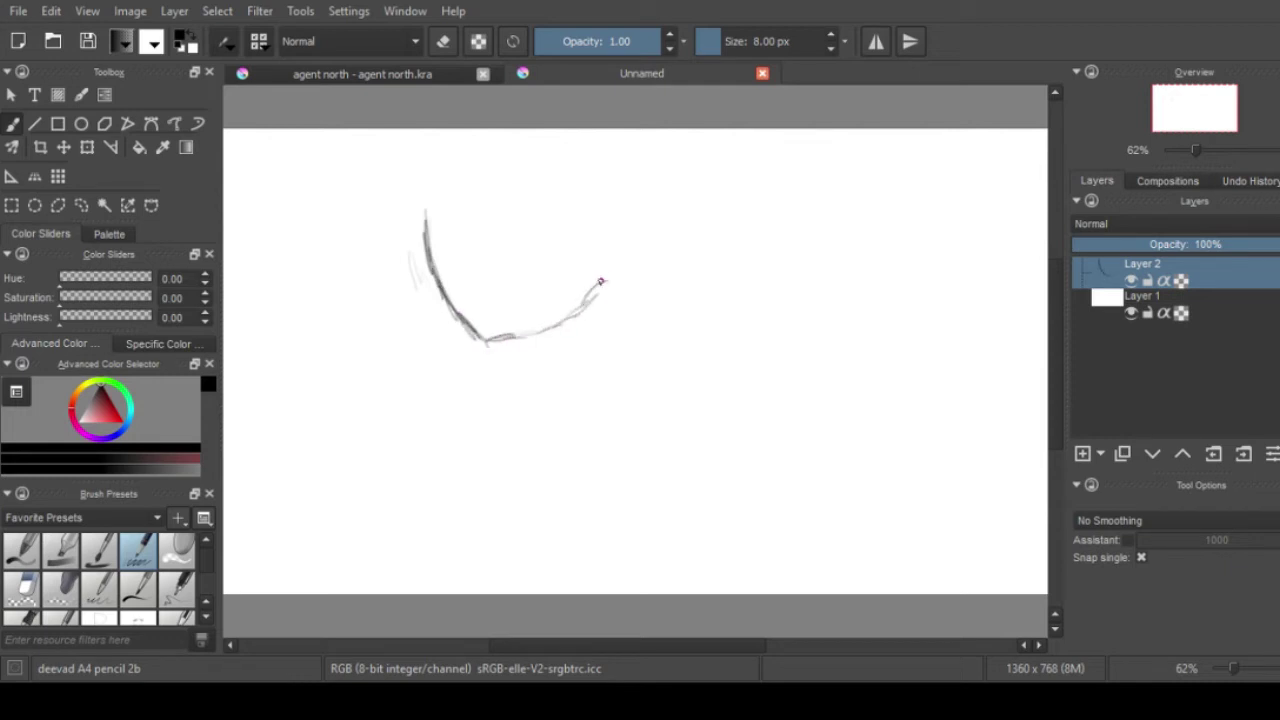
mouse_move(607, 274)
left_mouse_down()
mouse_move(616, 238)
mouse_move(594, 216)
mouse_move(543, 236)
mouse_move(455, 224)
left_mouse_up()
mouse_move(458, 220)
left_mouse_down()
mouse_move(404, 228)
mouse_move(447, 208)
mouse_move(390, 204)
mouse_move(415, 195)
mouse_move(398, 154)
mouse_move(497, 168)
mouse_move(503, 150)
mouse_move(564, 169)
mouse_move(588, 143)
mouse_move(619, 181)
mouse_move(600, 218)
left_mouse_up()
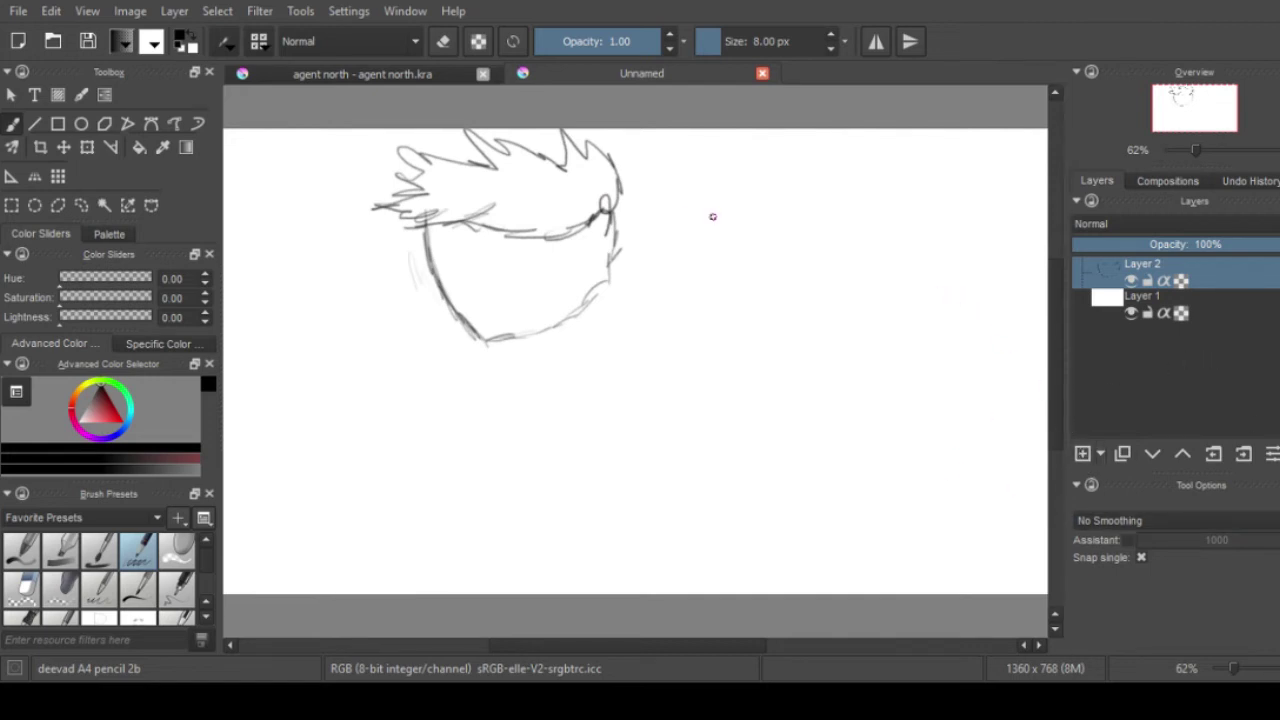
Add Layer 3, fade Layer 2 to 48% opacity, and make Layer 3 active
left_click(1082, 453)
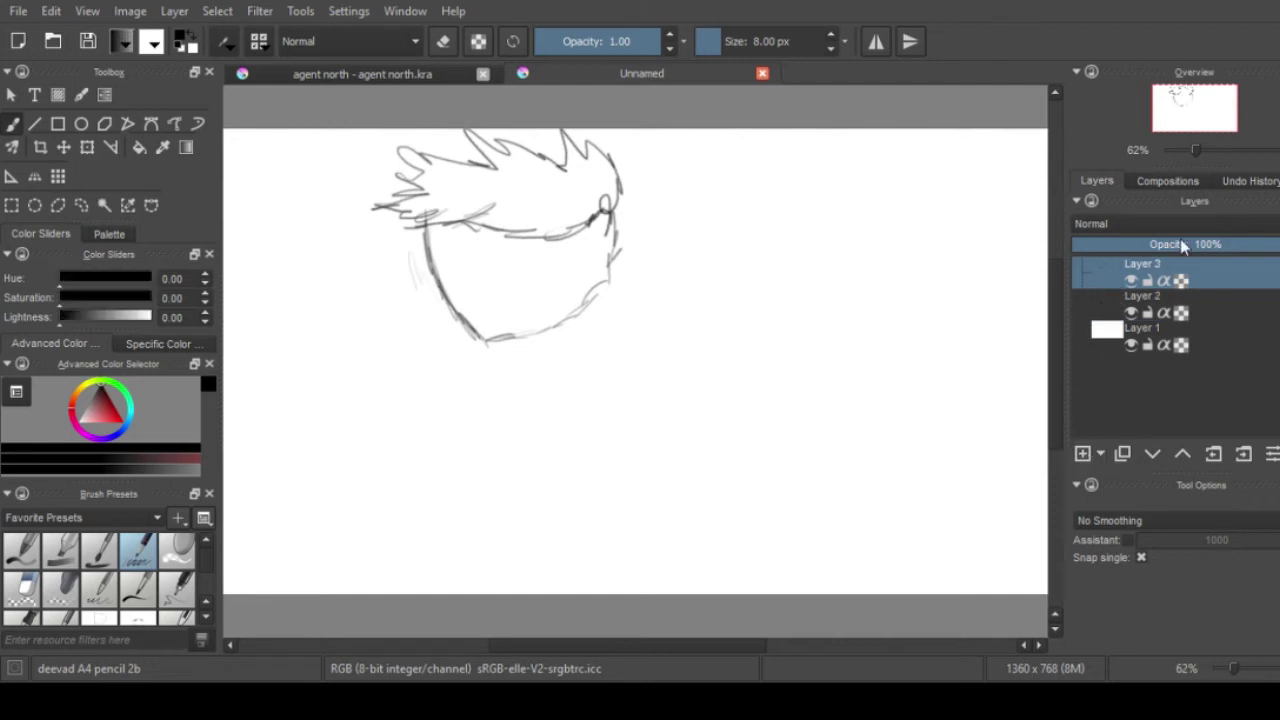
left_click(1230, 314)
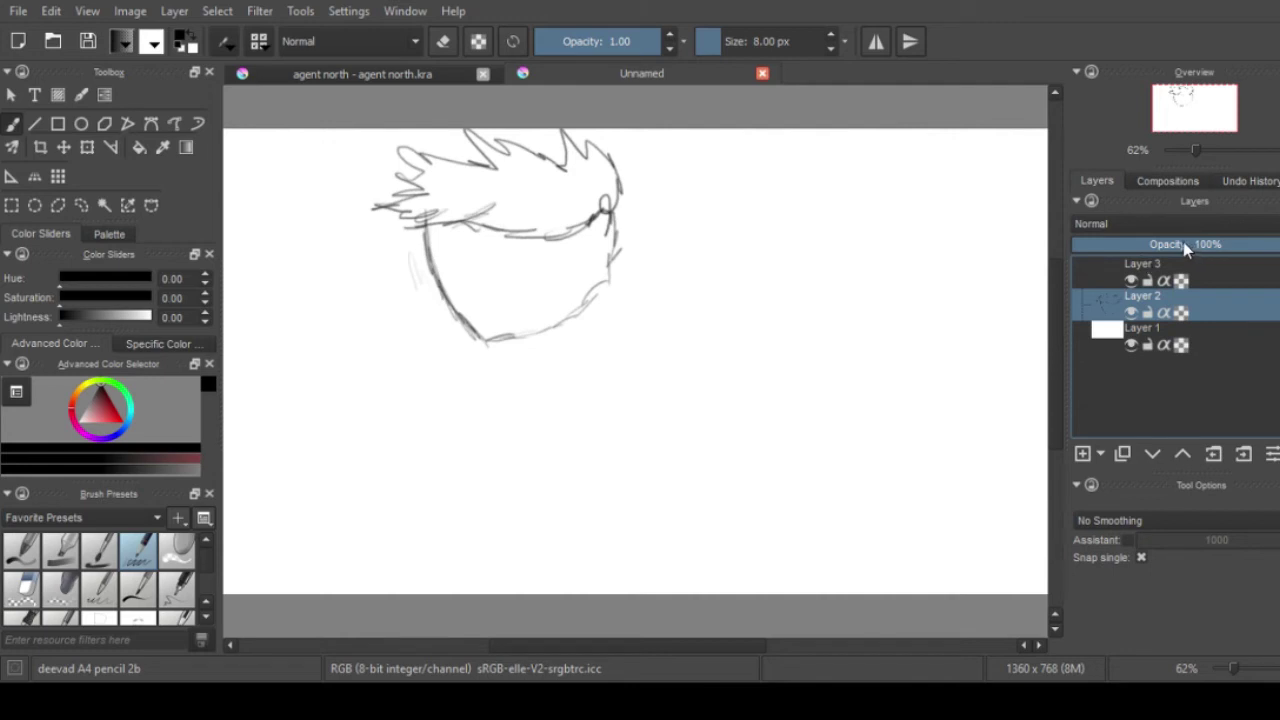
left_click(1183, 243)
left_click(1238, 273)
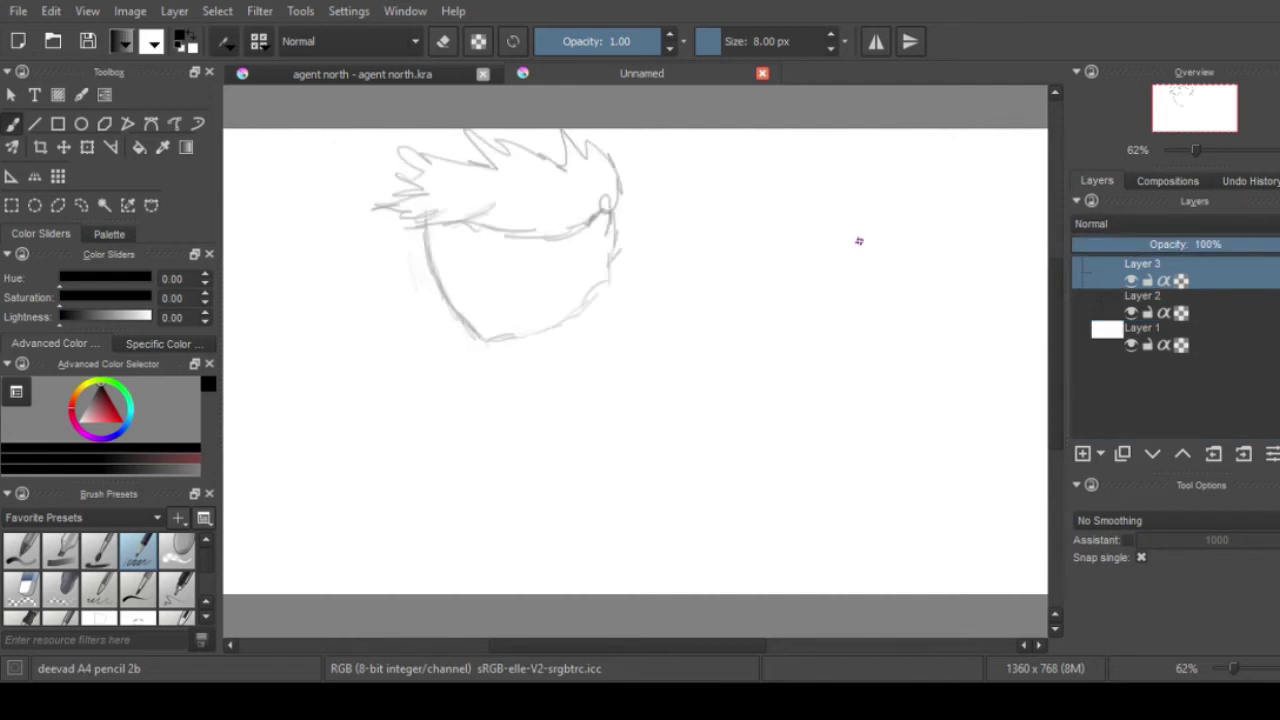
Ink the face's left edge and upper outline on Layer 3 with the Bristles_hairy preset
left_click(99, 550)
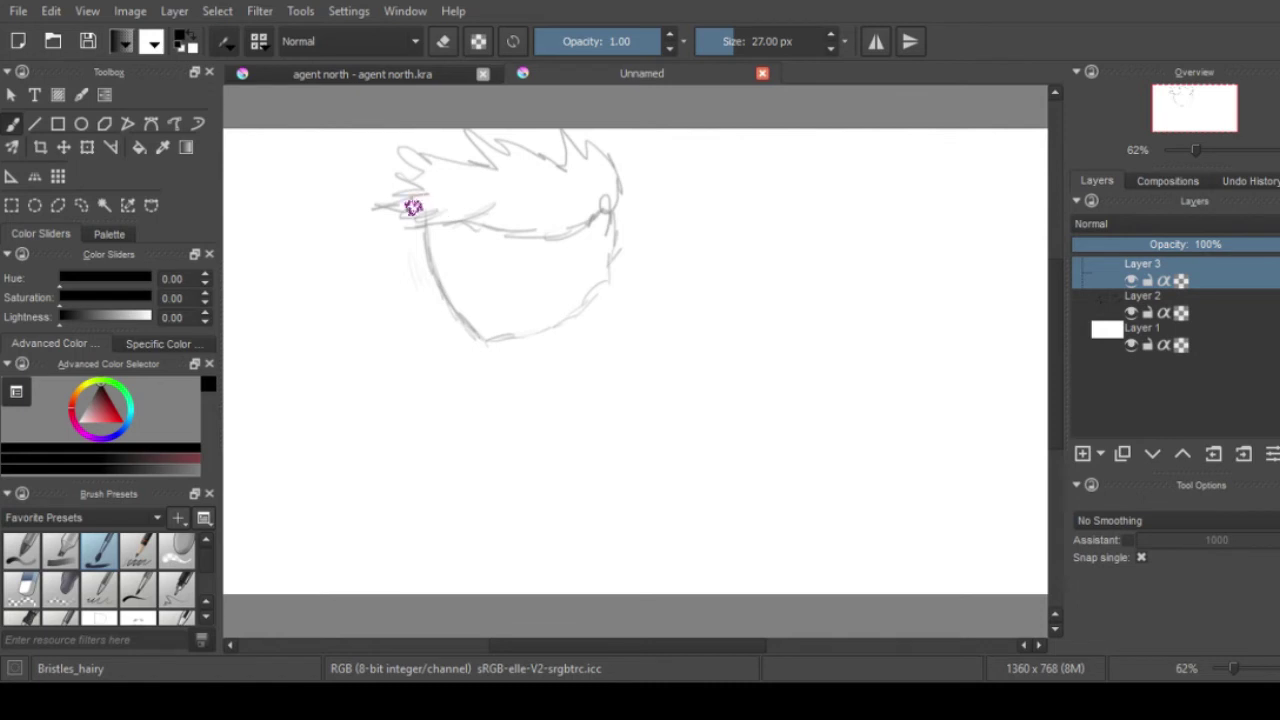
mouse_move(429, 214)
left_mouse_down()
mouse_move(436, 276)
mouse_move(434, 258)
mouse_move(458, 295)
mouse_move(445, 272)
mouse_move(446, 305)
left_mouse_up()
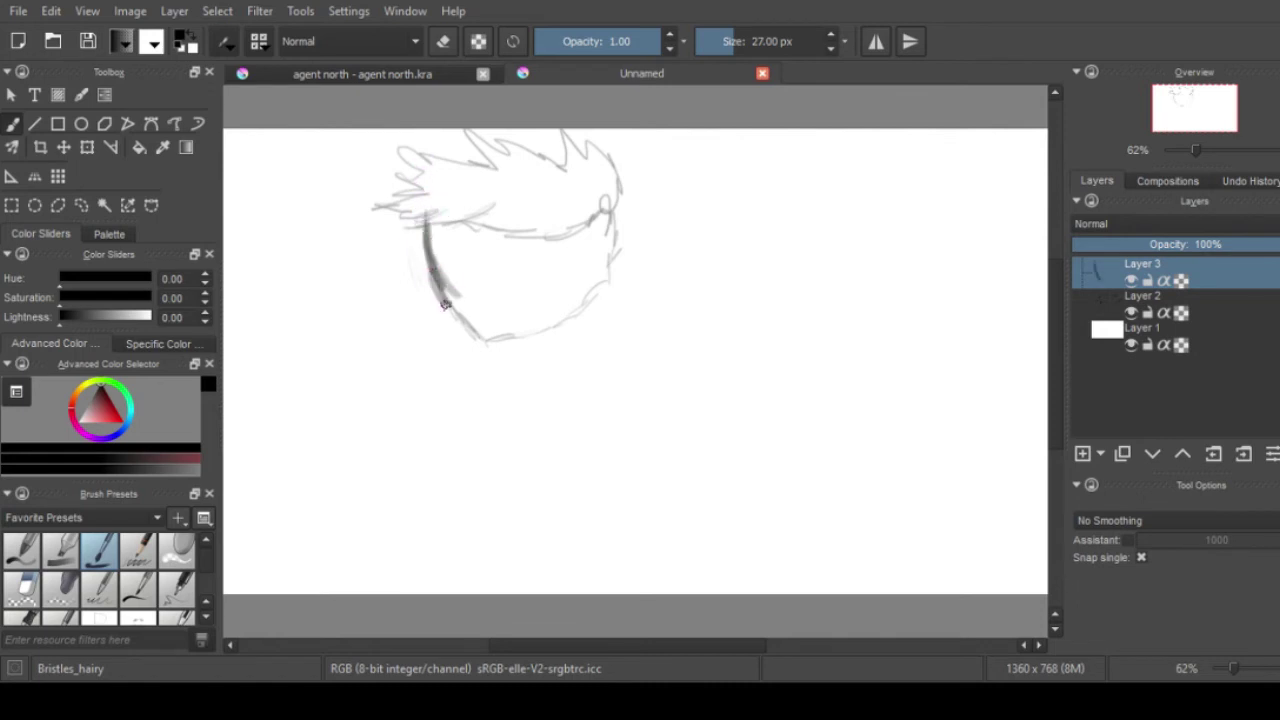
mouse_move(426, 209)
left_mouse_down()
mouse_move(461, 312)
mouse_move(452, 287)
mouse_move(448, 311)
mouse_move(494, 342)
mouse_move(481, 343)
mouse_move(614, 283)
mouse_move(614, 213)
mouse_move(513, 261)
mouse_move(423, 215)
mouse_move(443, 216)
mouse_move(411, 212)
mouse_move(451, 200)
mouse_move(387, 197)
mouse_move(380, 159)
mouse_move(418, 173)
mouse_move(415, 142)
mouse_move(499, 165)
mouse_move(485, 132)
mouse_move(559, 155)
mouse_move(563, 137)
mouse_move(608, 162)
mouse_move(622, 215)
mouse_move(606, 189)
mouse_move(610, 248)
left_mouse_up()
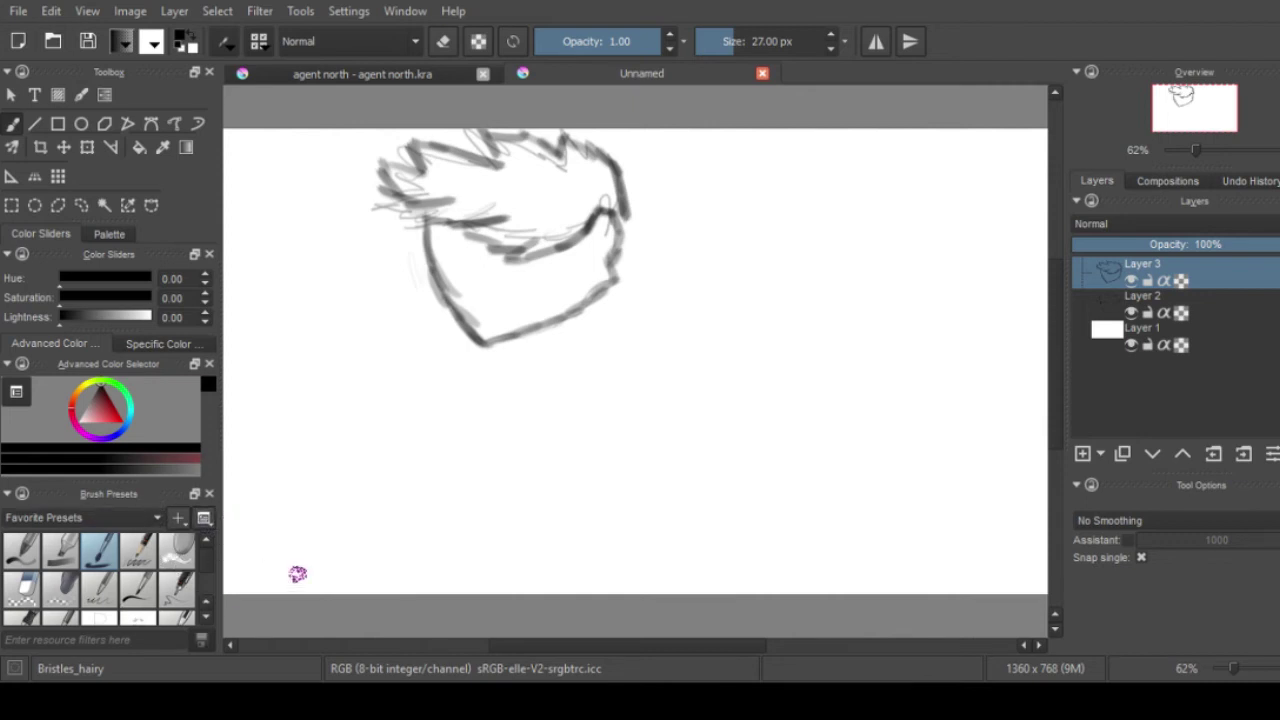
Zoom in to 400% and draw a small pixel-brush outline of a head over a rounded shape
scroll(207, 575, "down", 3)
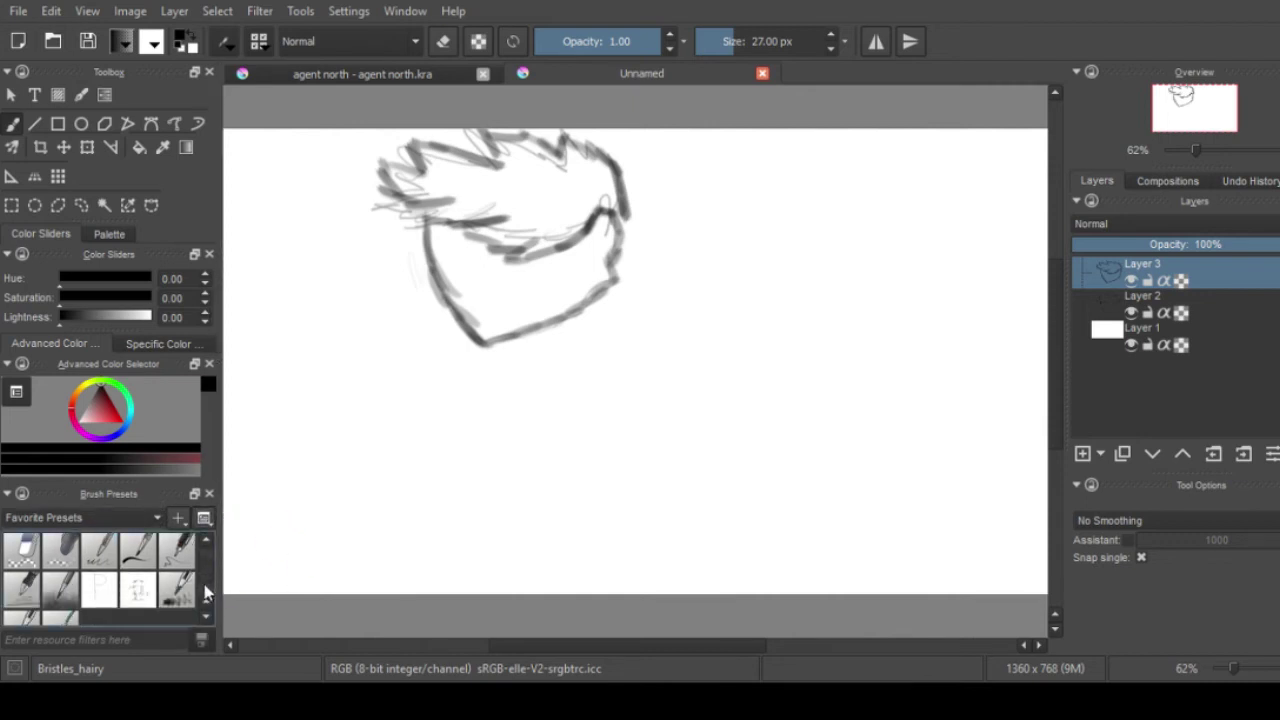
left_click(99, 566)
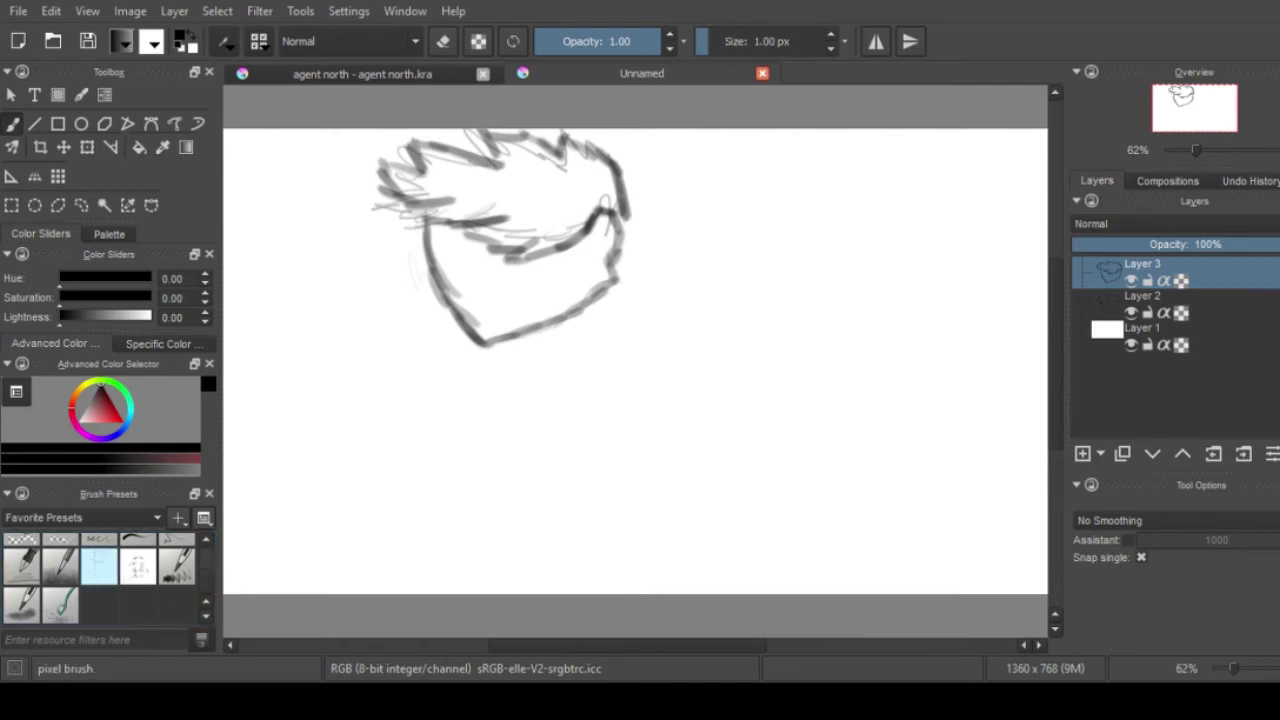
scroll(453, 475, "up", 6)
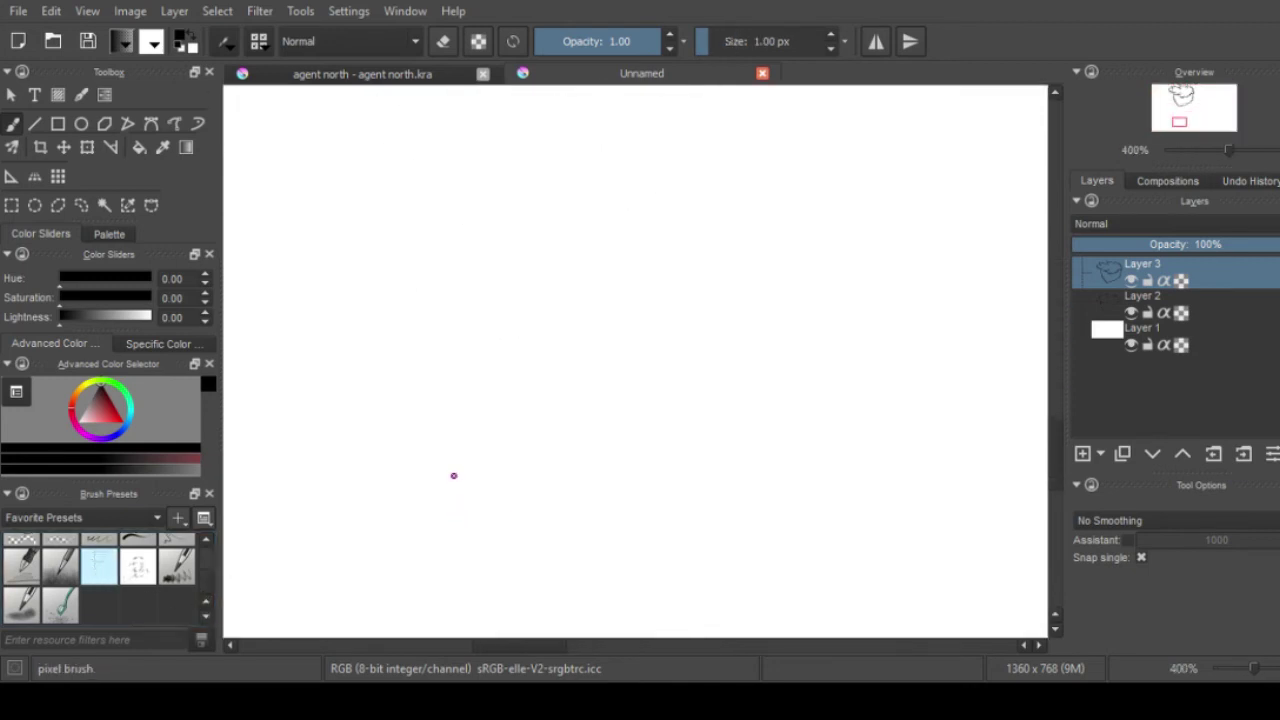
mouse_move(574, 231)
left_mouse_down()
mouse_move(590, 255)
mouse_move(570, 298)
mouse_move(534, 290)
left_mouse_up()
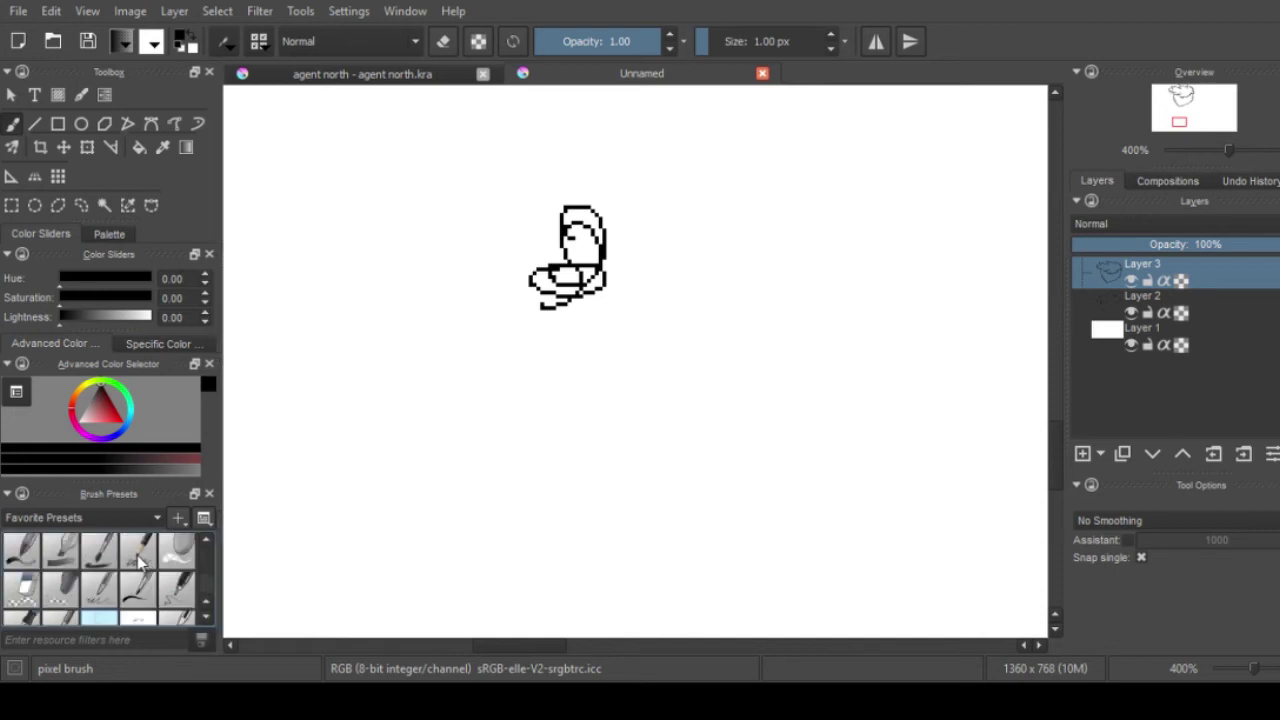
scroll(76, 562, "up", 2)
Choose the Basic_tip_default brush preset at 30 px
left_click(30, 552)
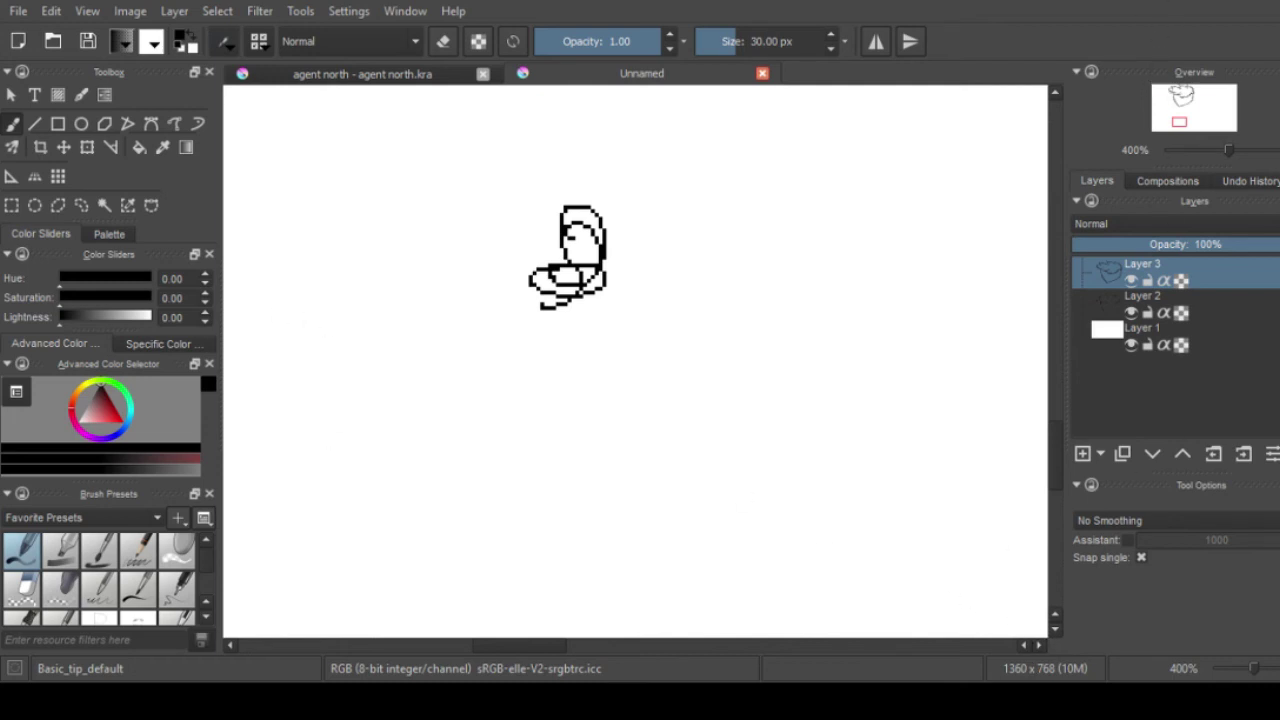
Zoom out, pan and slightly rotate the canvas so the whole inked head is centred in view
scroll(680, 240, "down", 7)
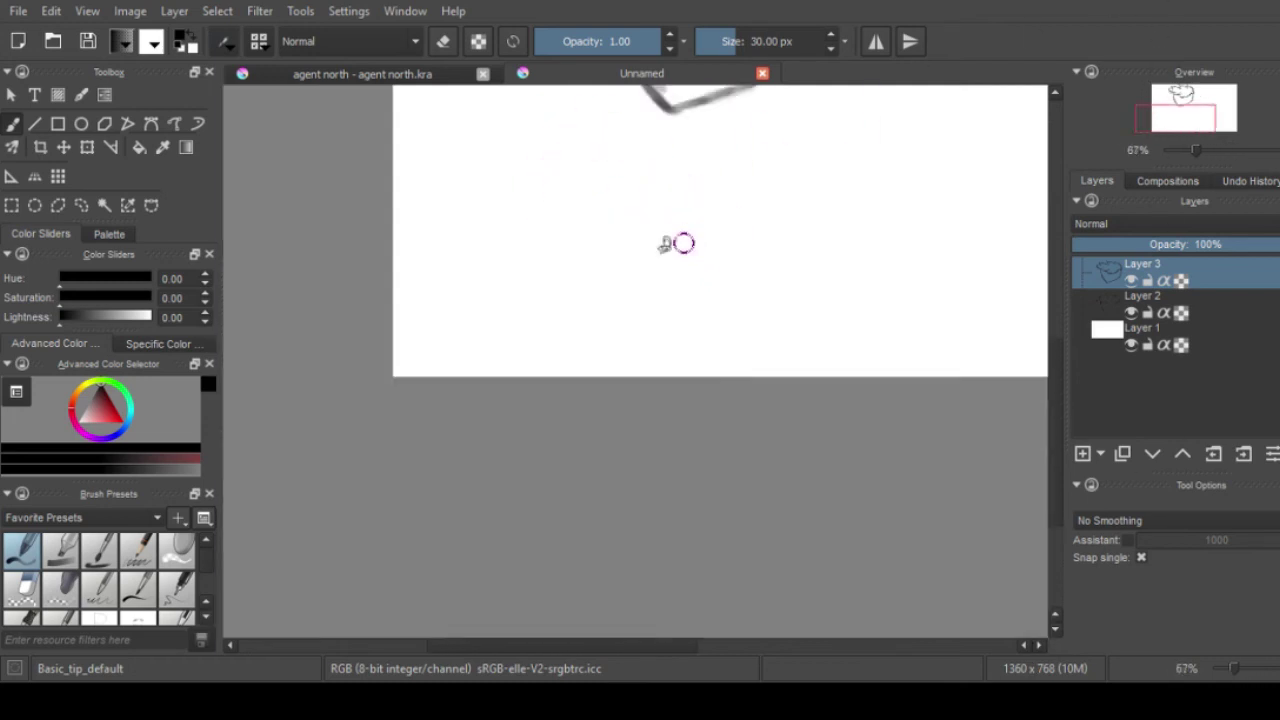
mouse_move(692, 255)
left_mouse_down()
mouse_move(537, 371)
mouse_move(532, 329)
mouse_move(560, 403)
mouse_move(631, 423)
mouse_move(642, 404)
mouse_move(551, 388)
mouse_move(609, 375)
left_mouse_up()
scroll(532, 329, "up", 2)
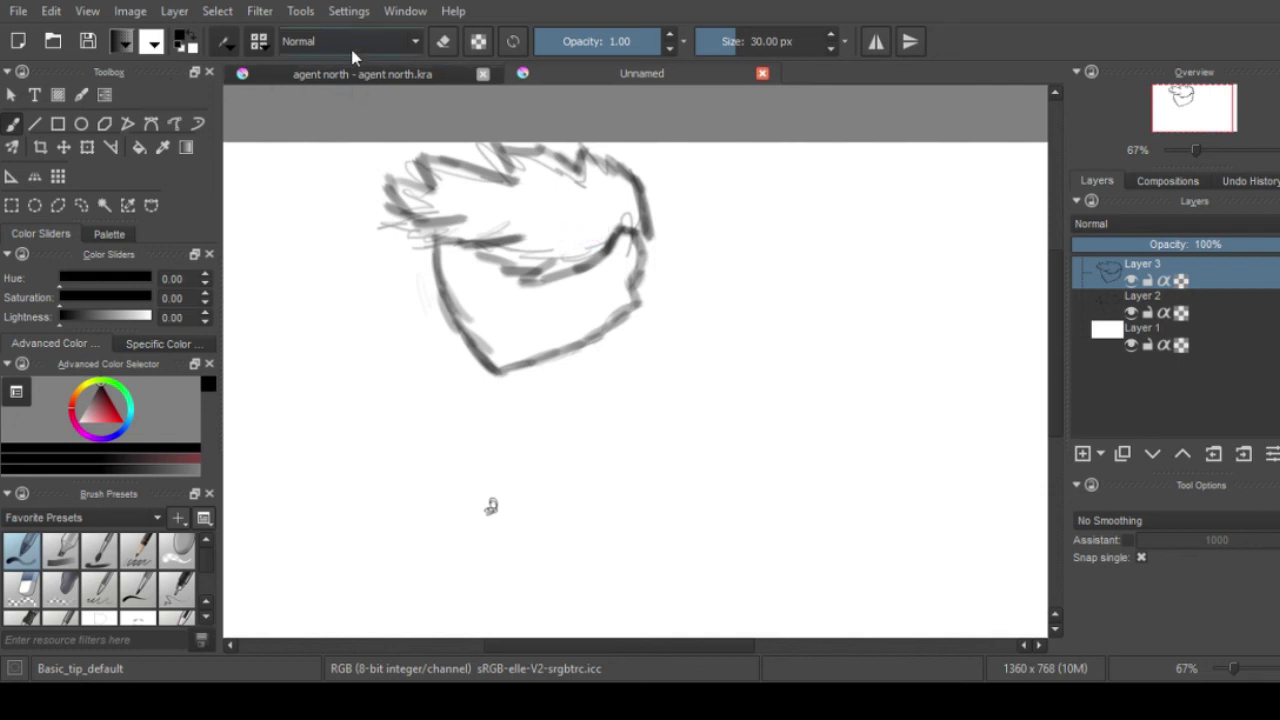
mouse_move(660, 212)
left_mouse_down()
mouse_move(662, 237)
mouse_move(686, 210)
left_mouse_up()
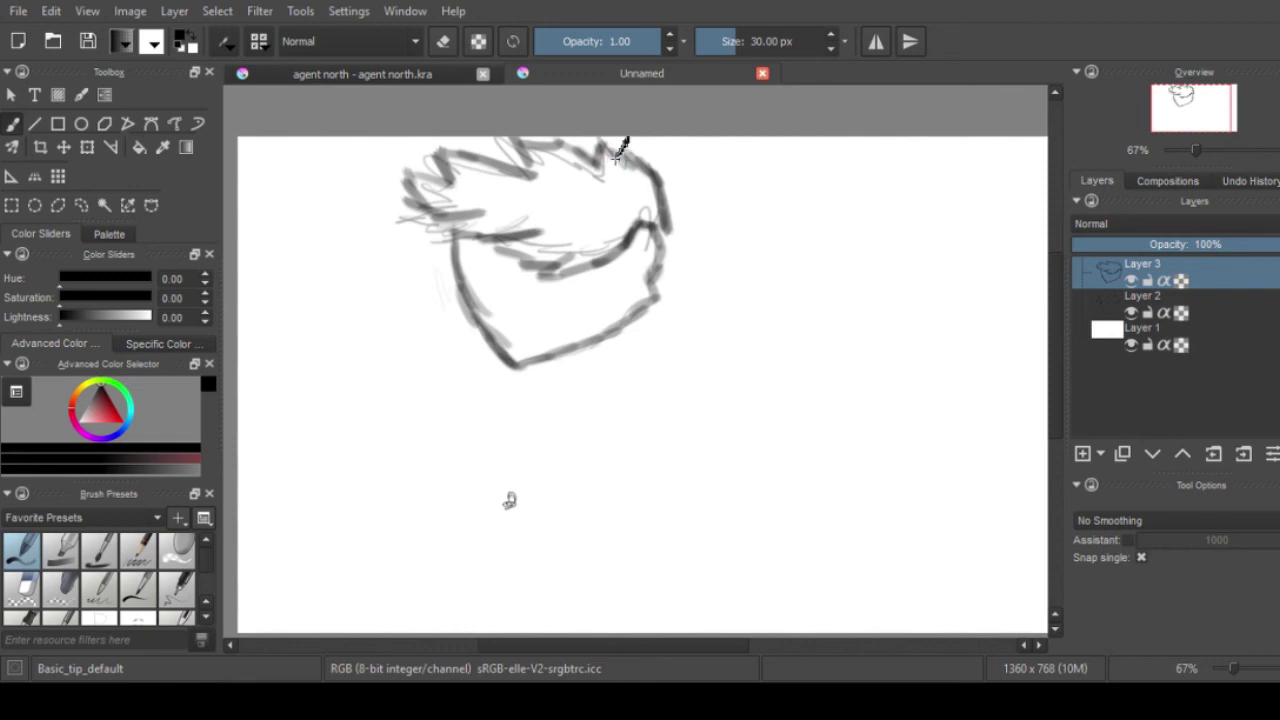
mouse_move(509, 500)
left_mouse_down()
mouse_move(446, 369)
mouse_move(454, 420)
mouse_move(551, 526)
mouse_move(478, 463)
mouse_move(549, 526)
mouse_move(510, 500)
left_mouse_up()
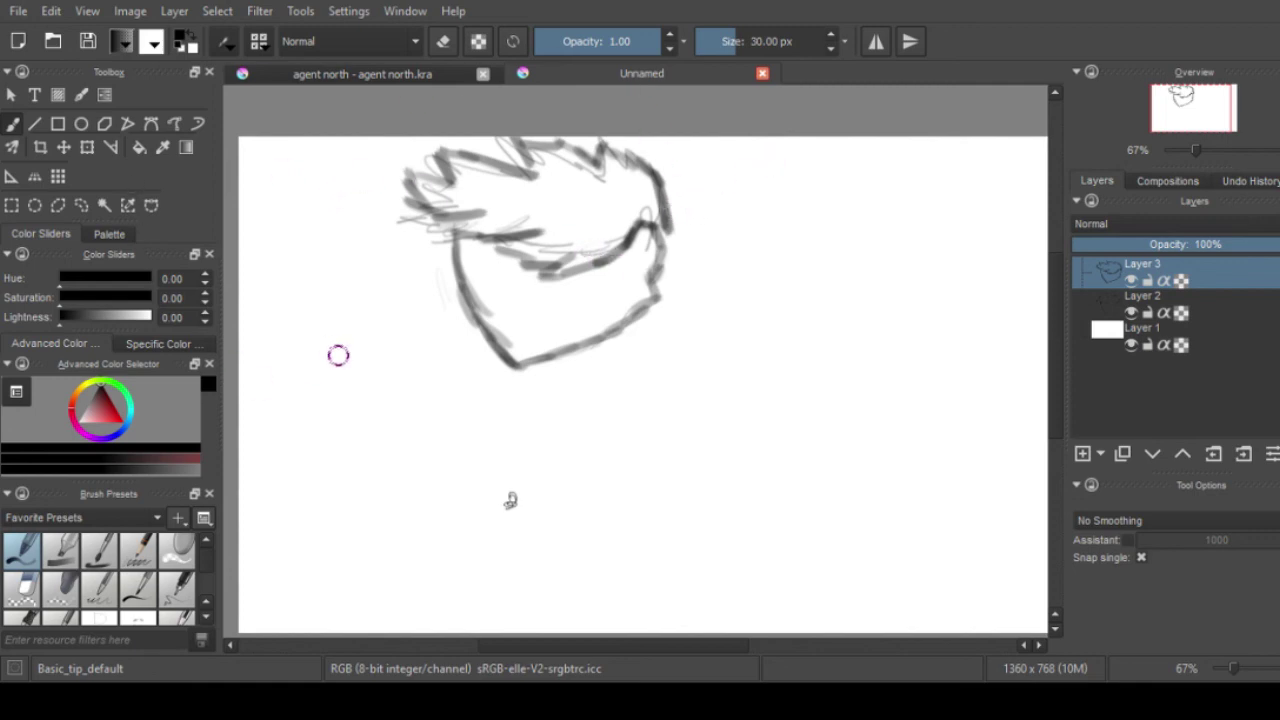
Pick red and drag a trial red-to-white linear gradient across Layer 2
left_click(188, 150)
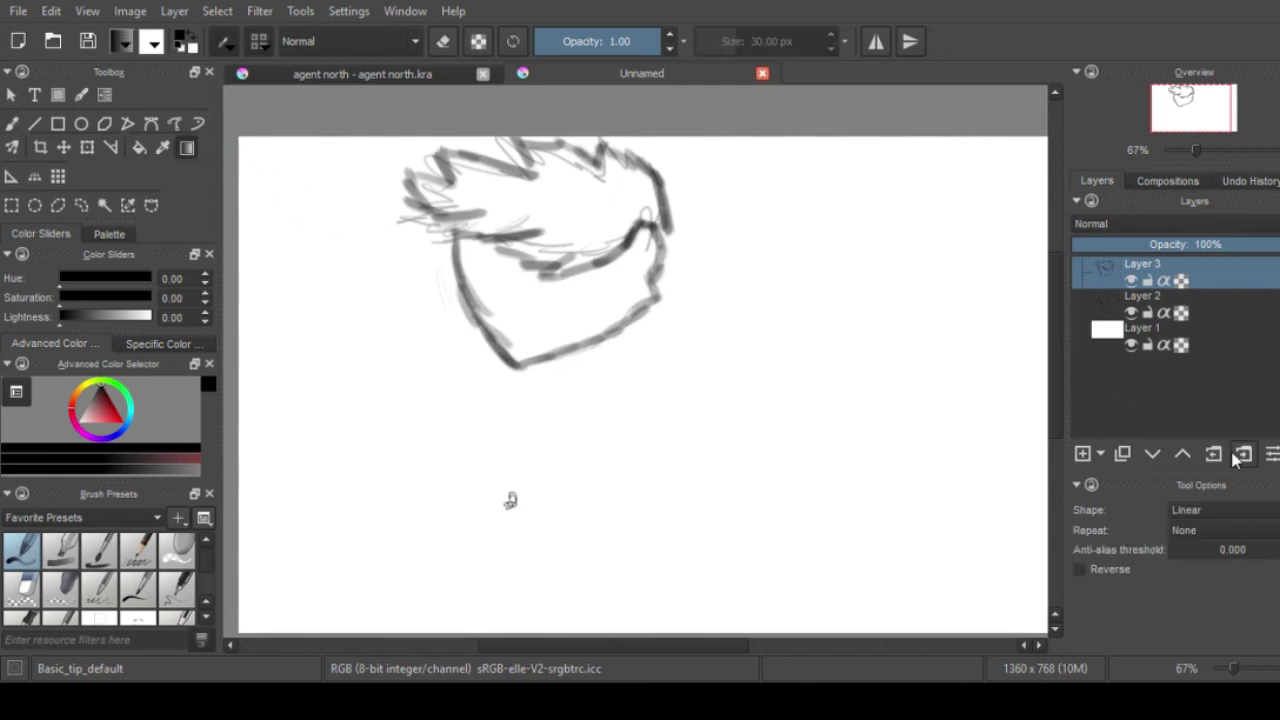
left_click(1250, 312)
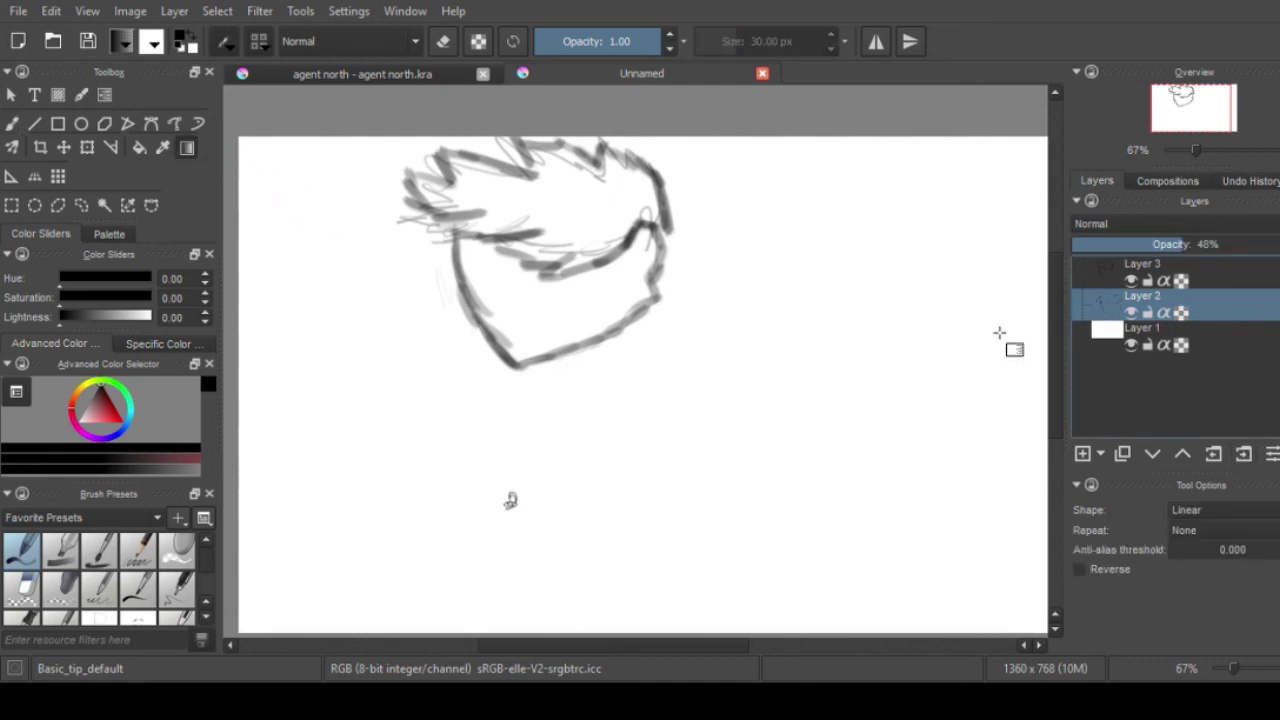
left_click(114, 424)
left_click_drag(752, 203, 370, 378)
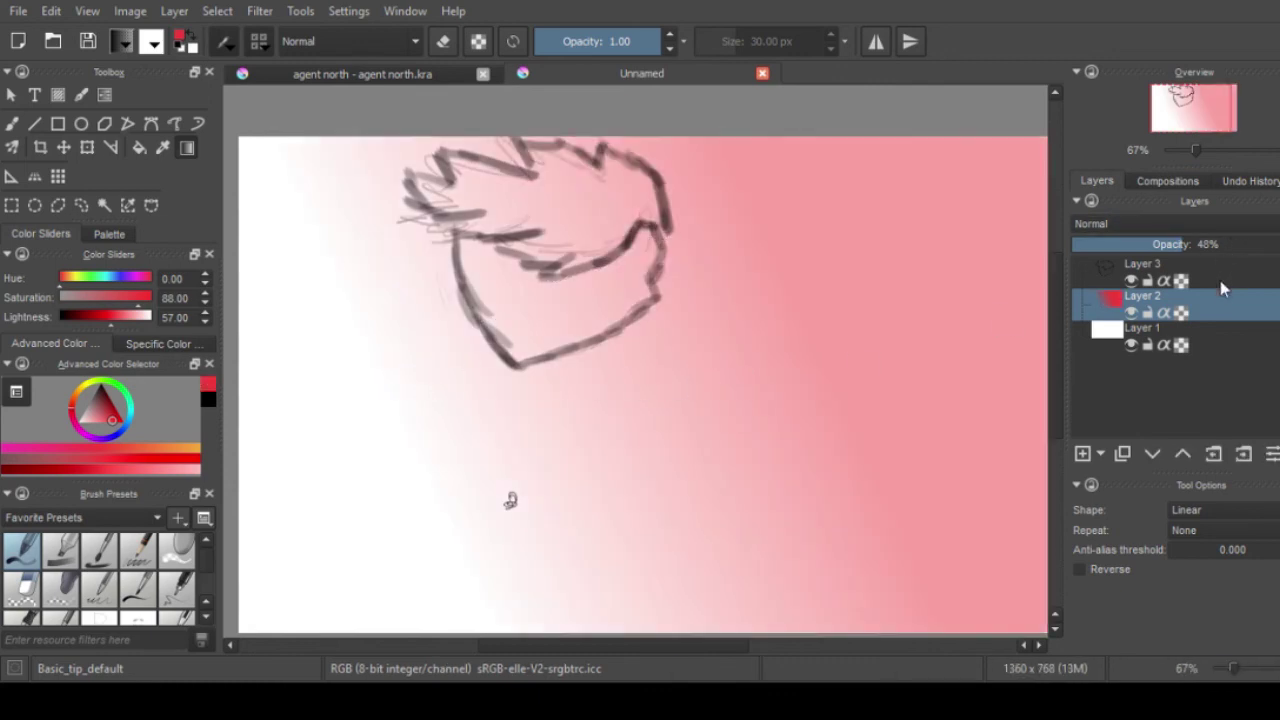
Select Layer 1 and undo the red gradient, keeping red as the paint colour
left_click(1201, 333)
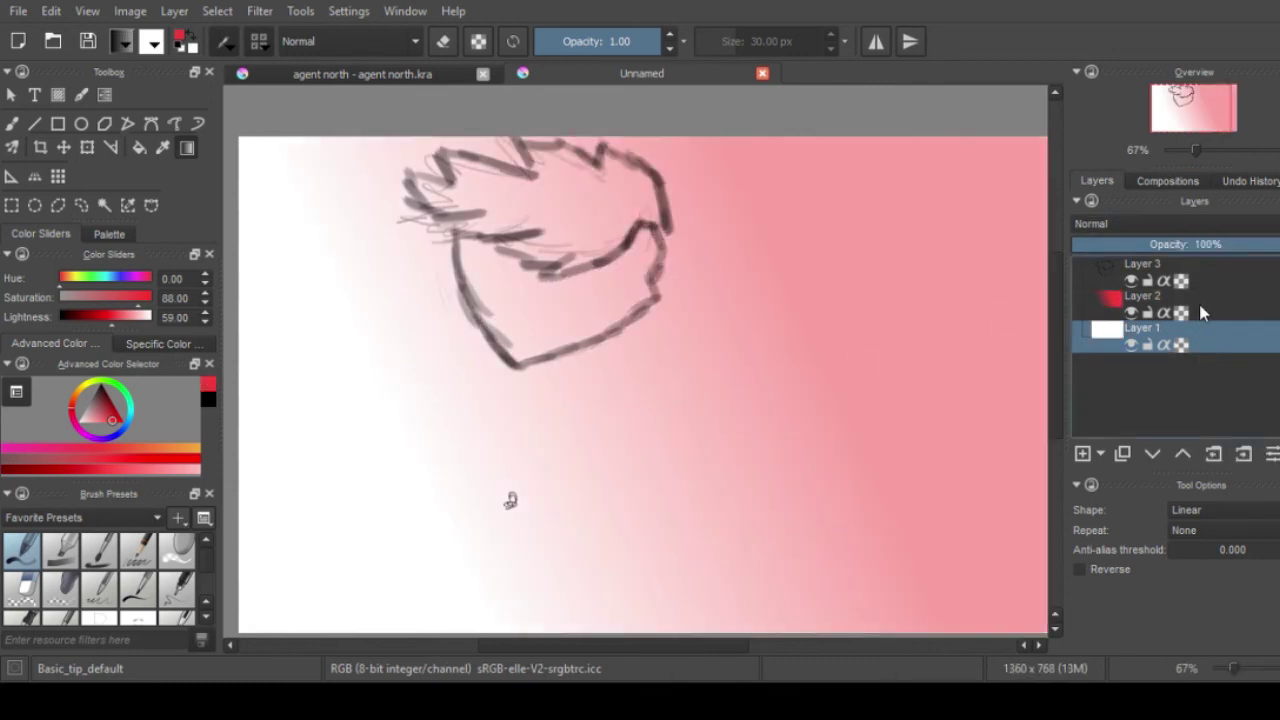
key("ctrl+z")
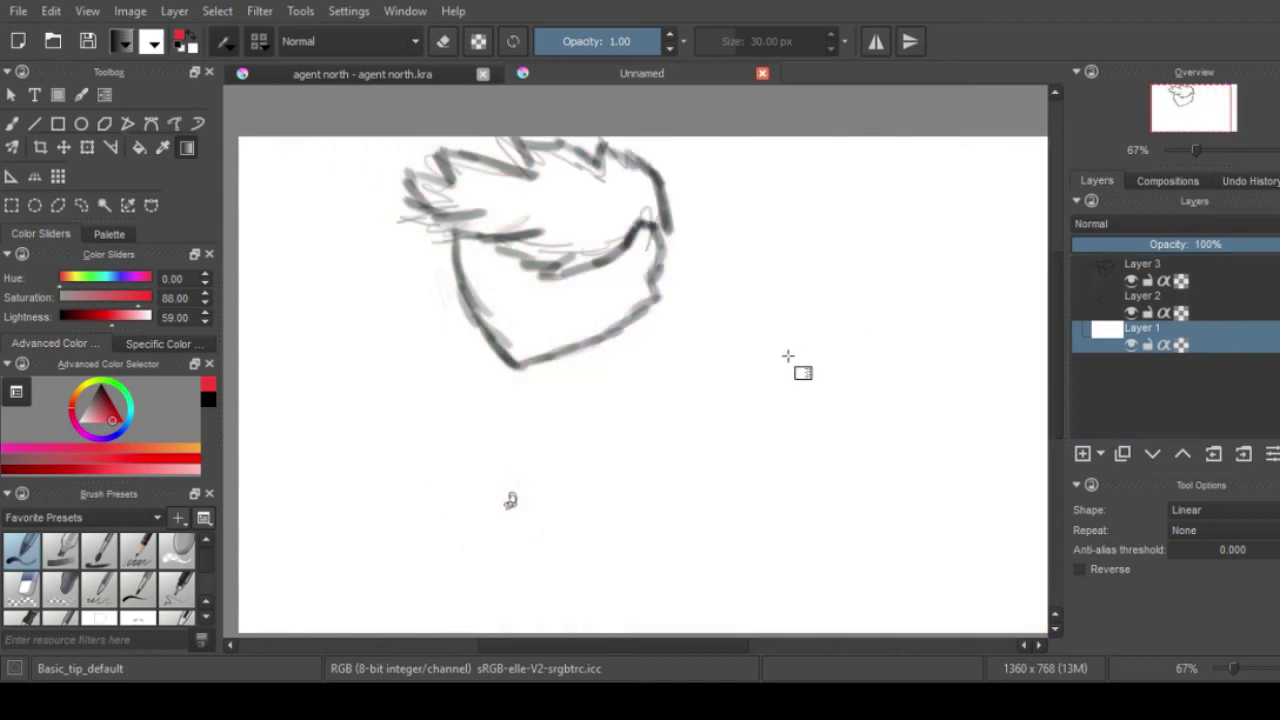
scroll(789, 357, "down", 1)
scroll(789, 357, "up", 1)
mouse_move(789, 357)
left_mouse_down()
mouse_move(742, 371)
mouse_move(760, 354)
mouse_move(795, 380)
left_mouse_up()
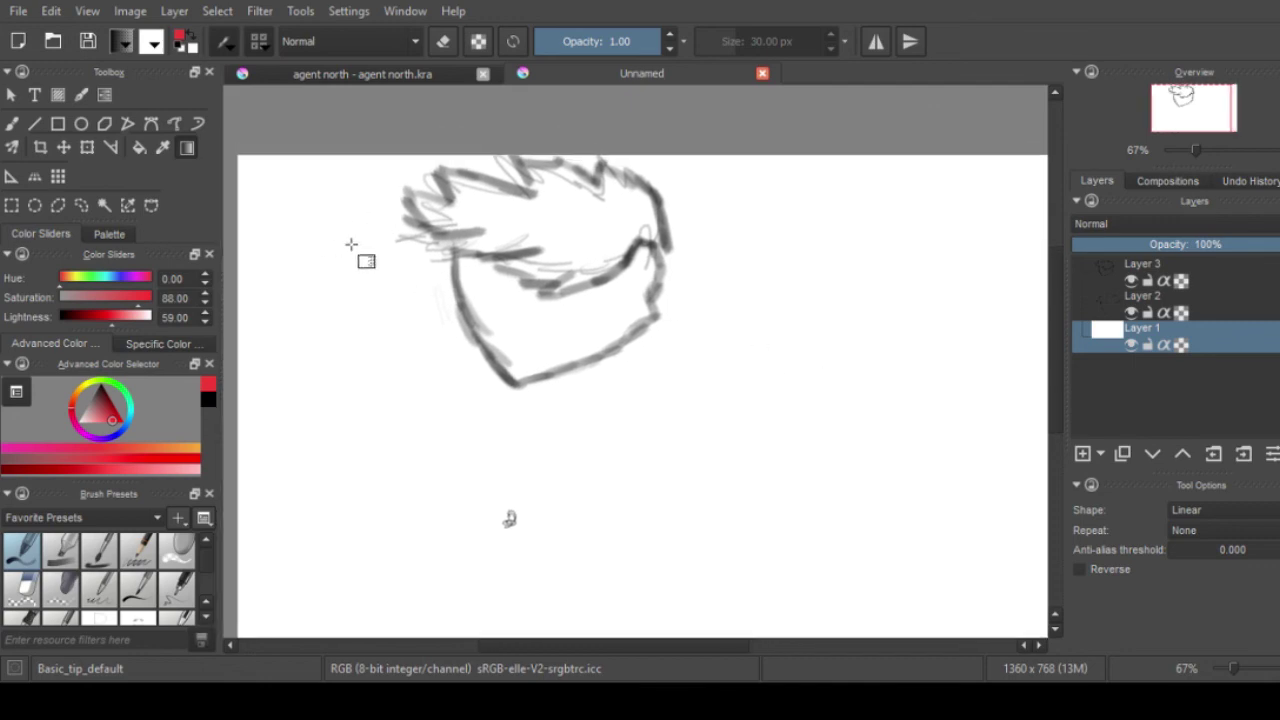